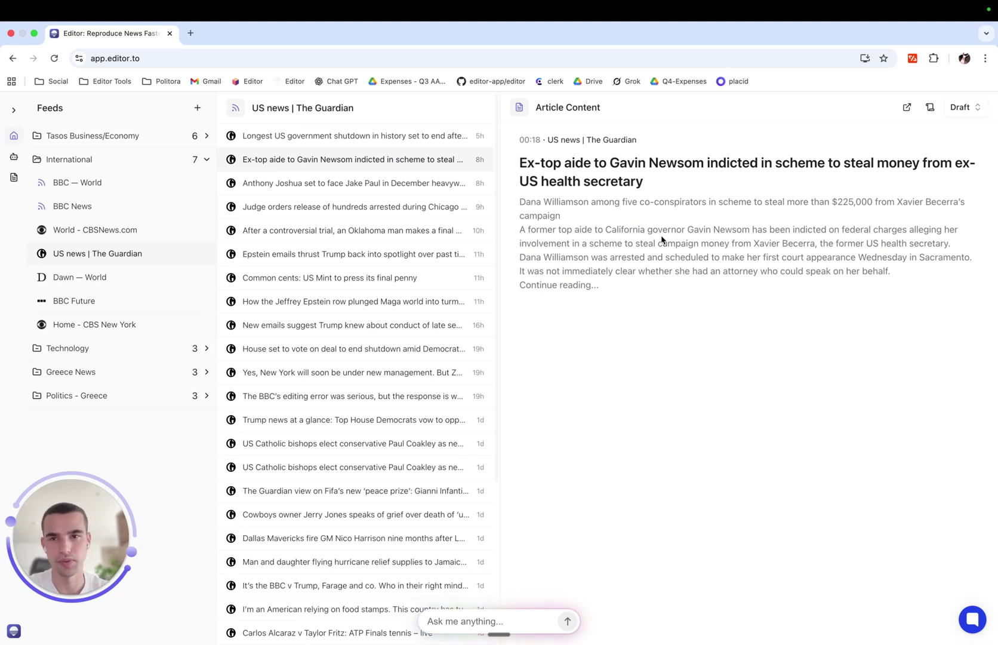
- Draft the selected Newsom aide article with the Insta Story agent and view it in Drafts
left_click_drag(520, 163, 686, 198)
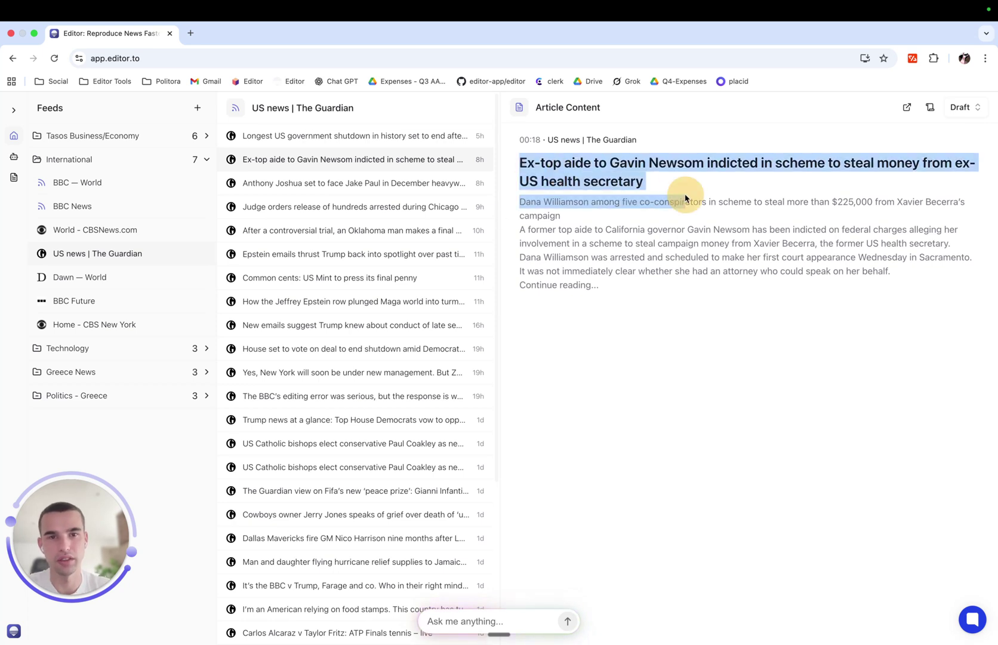
left_click(961, 107)
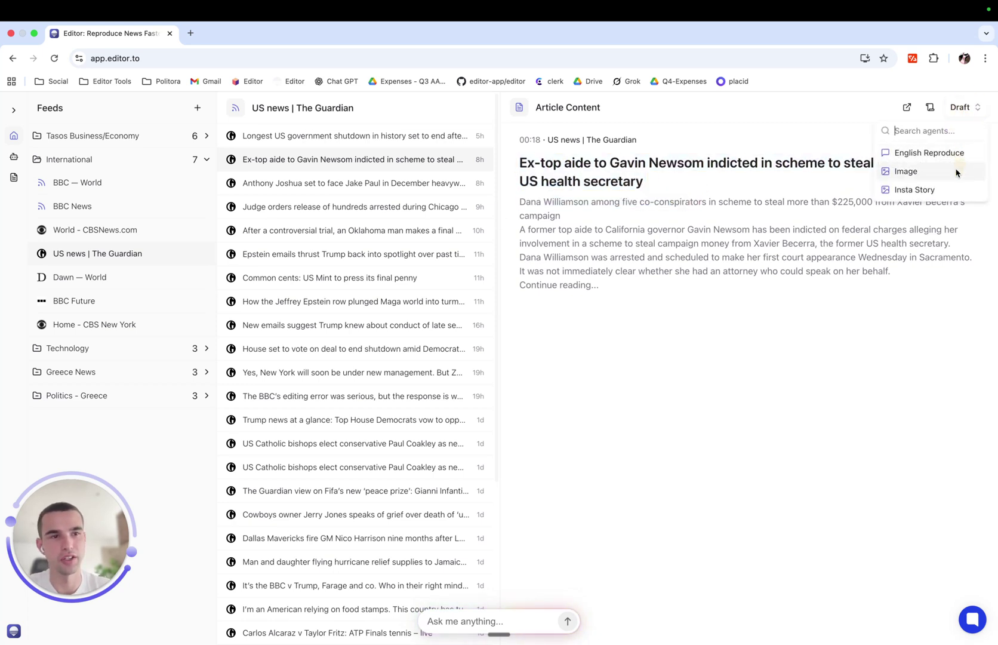
left_click(929, 199)
left_click(13, 177)
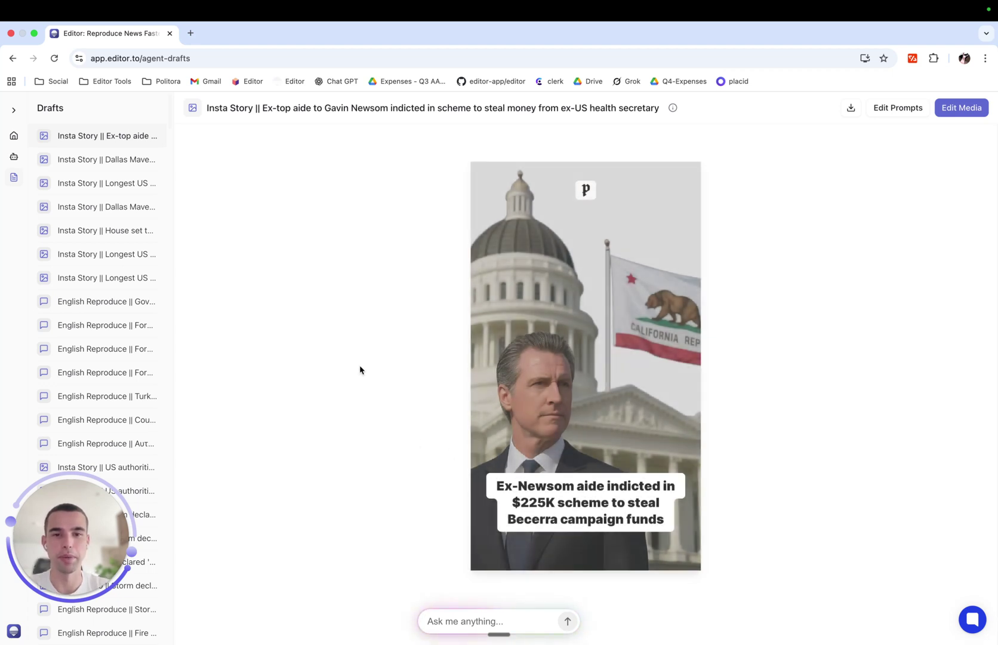
mouse_move(577, 369)
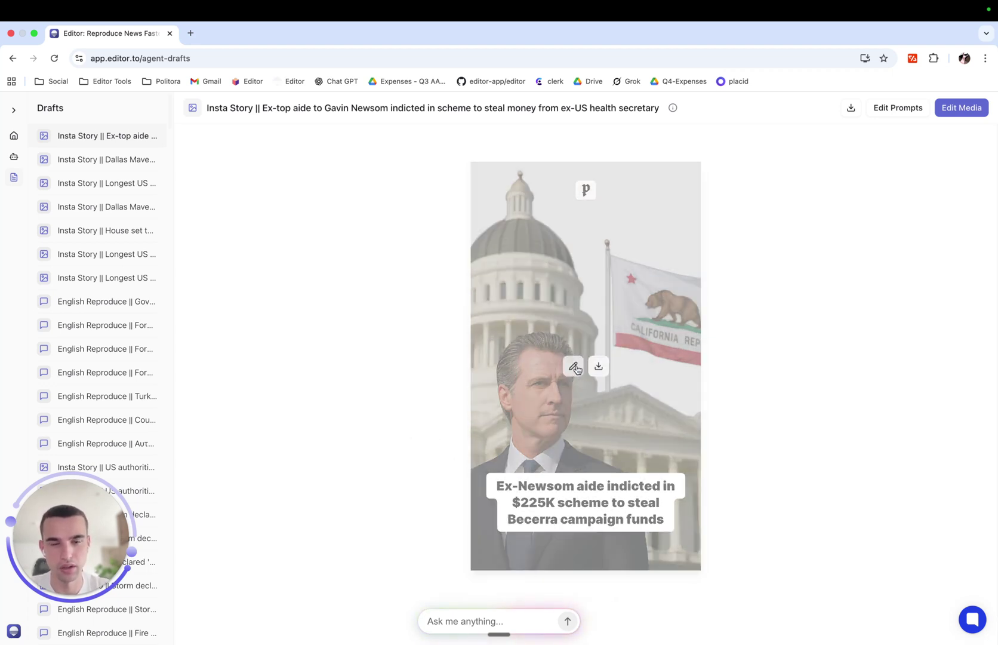
- In the media editor, enlarge the P logo, set Border Radius 24, and nudge it left
left_click(574, 367)
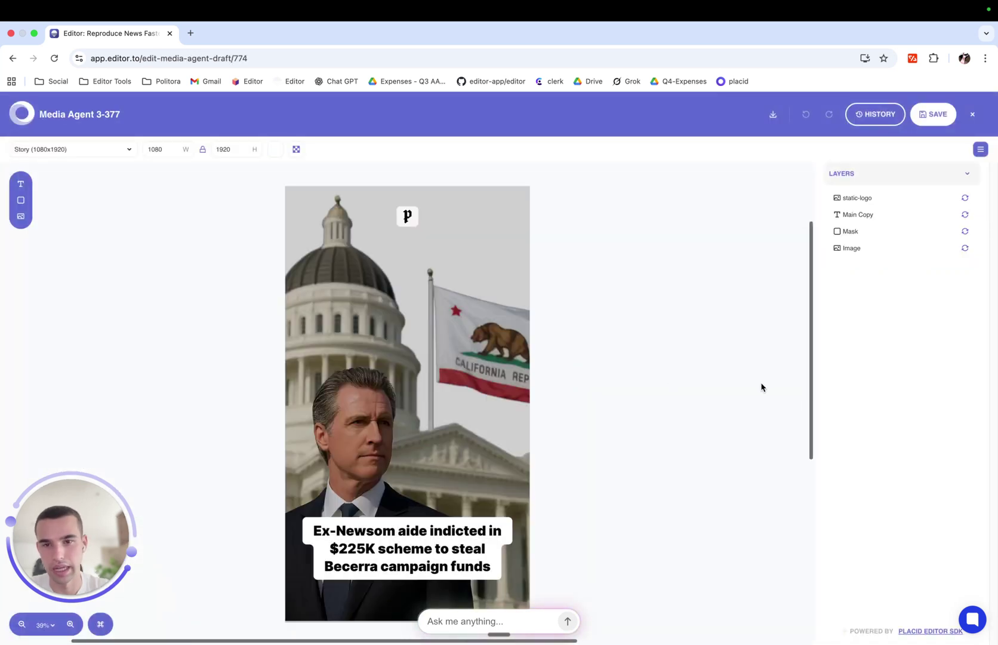
left_click(410, 218)
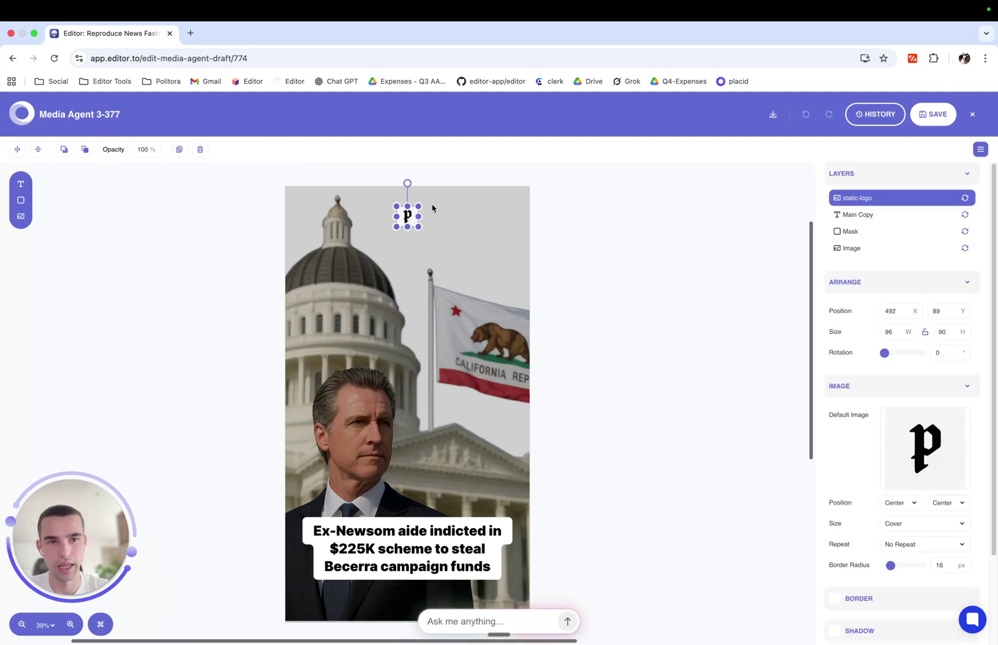
left_click_drag(419, 226, 439, 238)
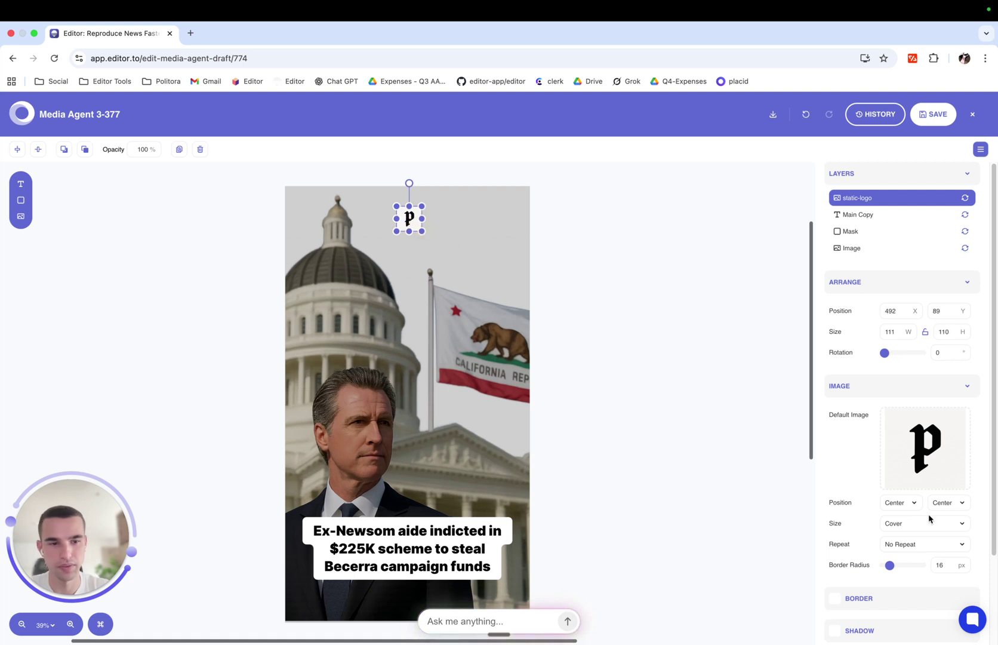
double_click(950, 566)
type("24")
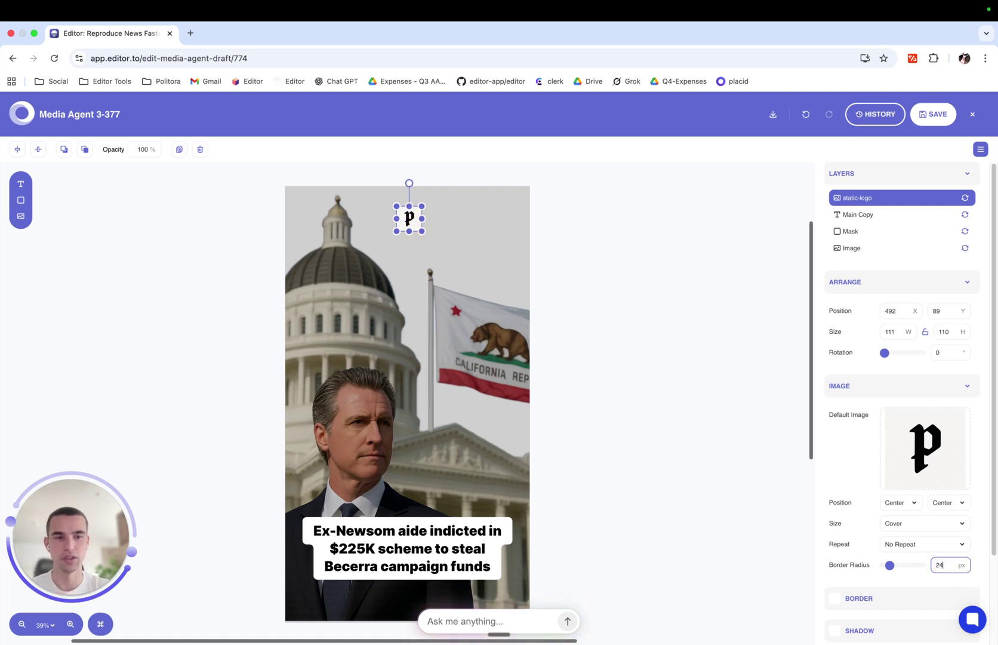
key("Return")
left_click_drag(411, 218, 407, 219)
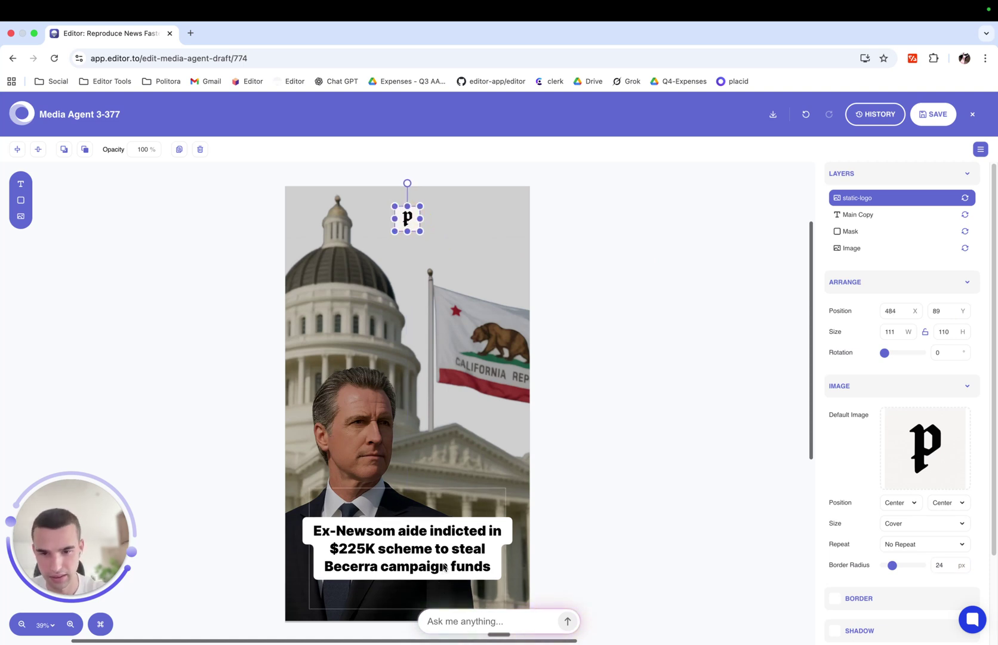
- Drag the headline caption to the top and the P logo to the bottom centre
left_click(446, 563)
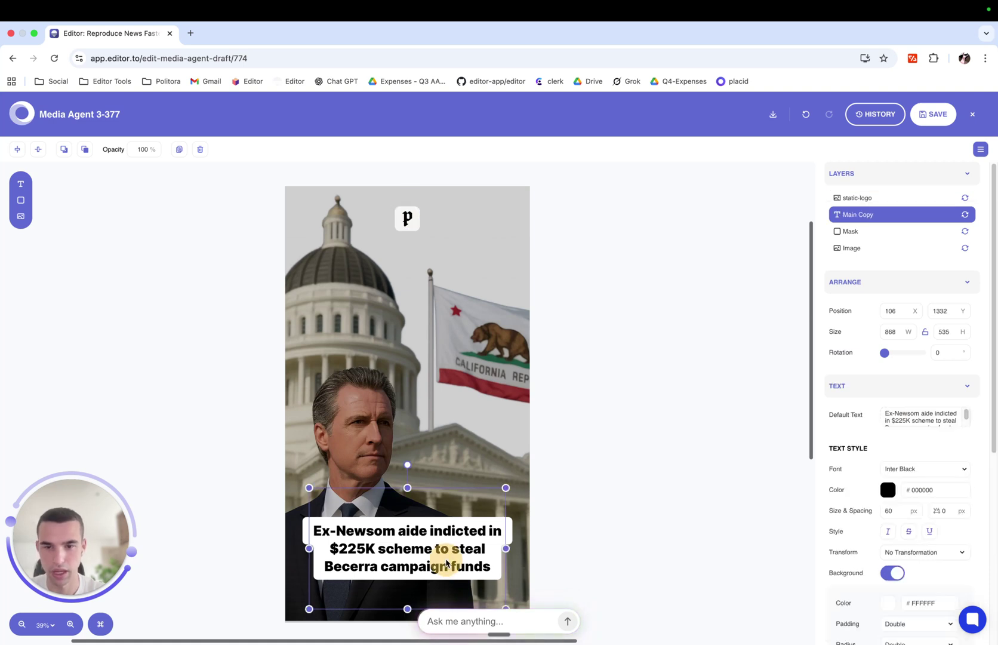
left_click_drag(404, 595, 408, 571)
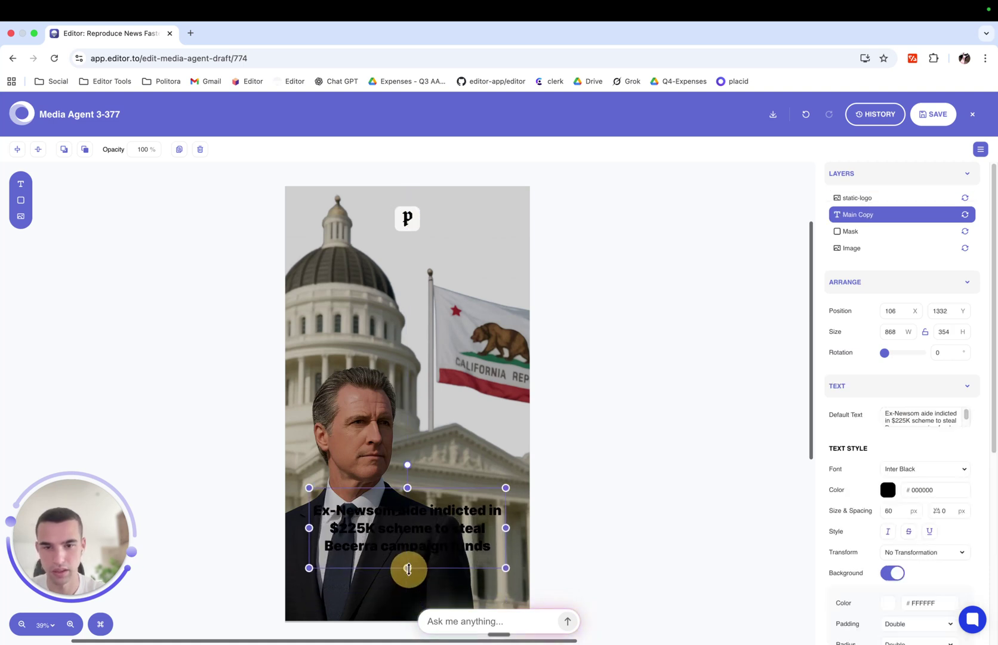
left_click_drag(425, 530, 418, 294)
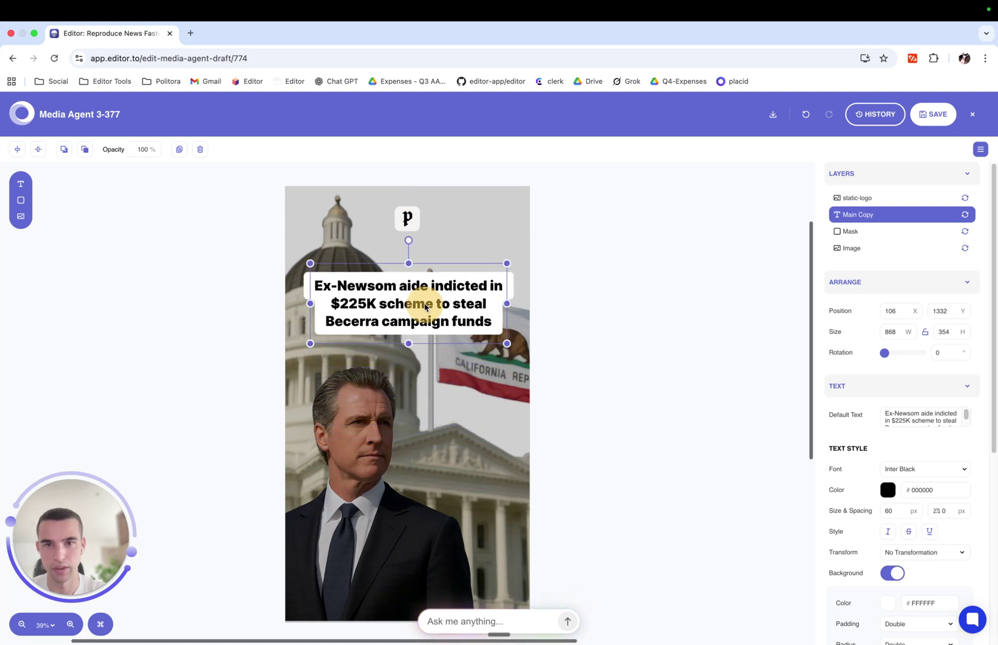
mouse_move(411, 218)
left_mouse_down()
mouse_move(456, 234)
mouse_move(403, 580)
left_mouse_up()
left_click_drag(417, 301, 420, 253)
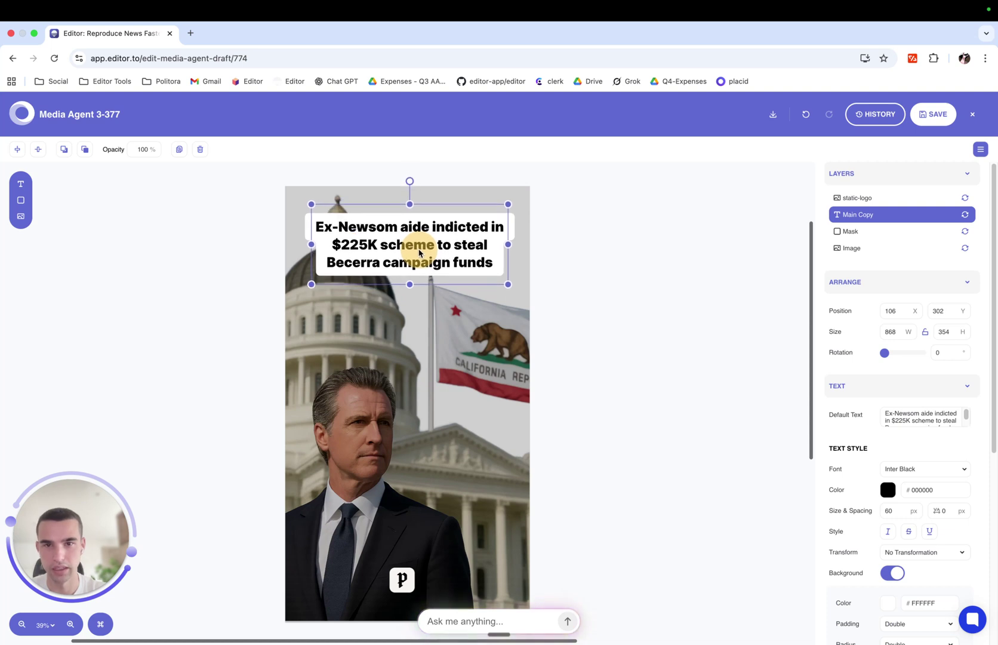
left_click_drag(403, 584, 408, 586)
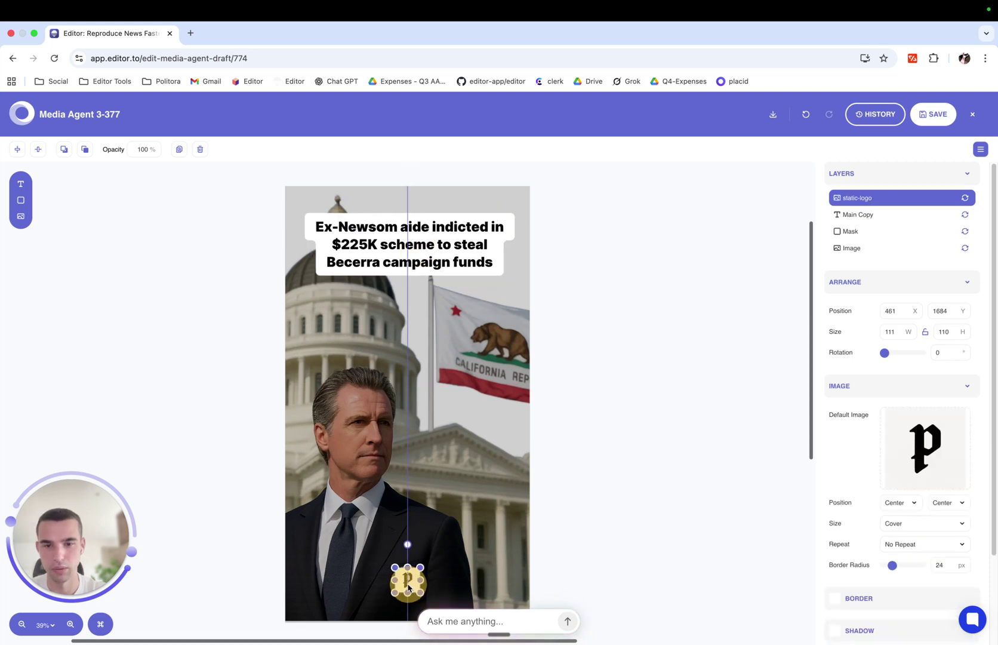
left_click(606, 441)
scroll(605, 441, "down", 2)
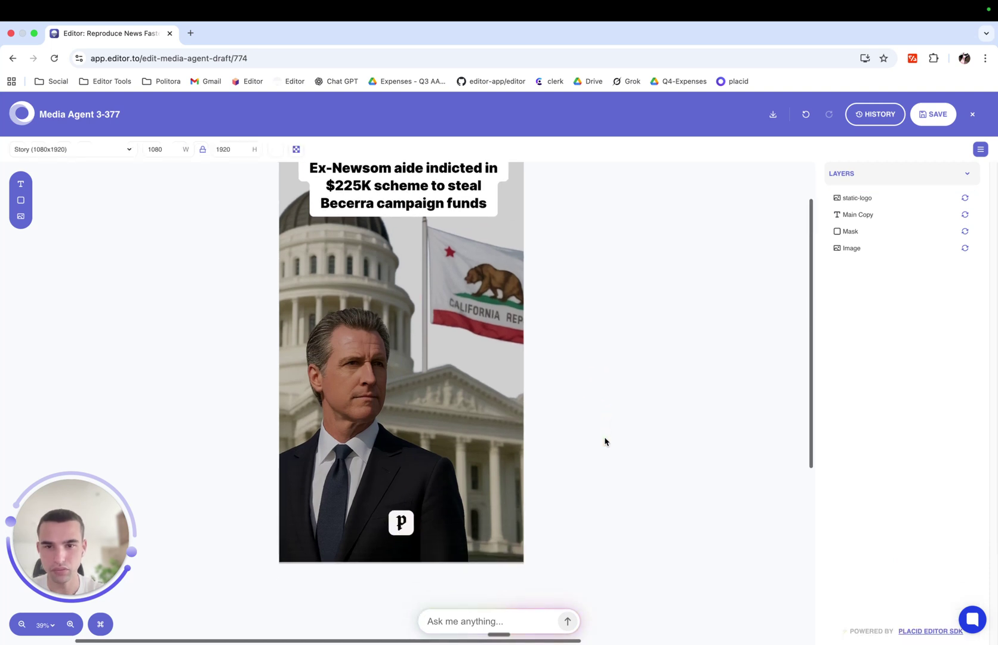
scroll(606, 441, "up", 2)
scroll(605, 441, "down", 2)
scroll(605, 441, "left", 1)
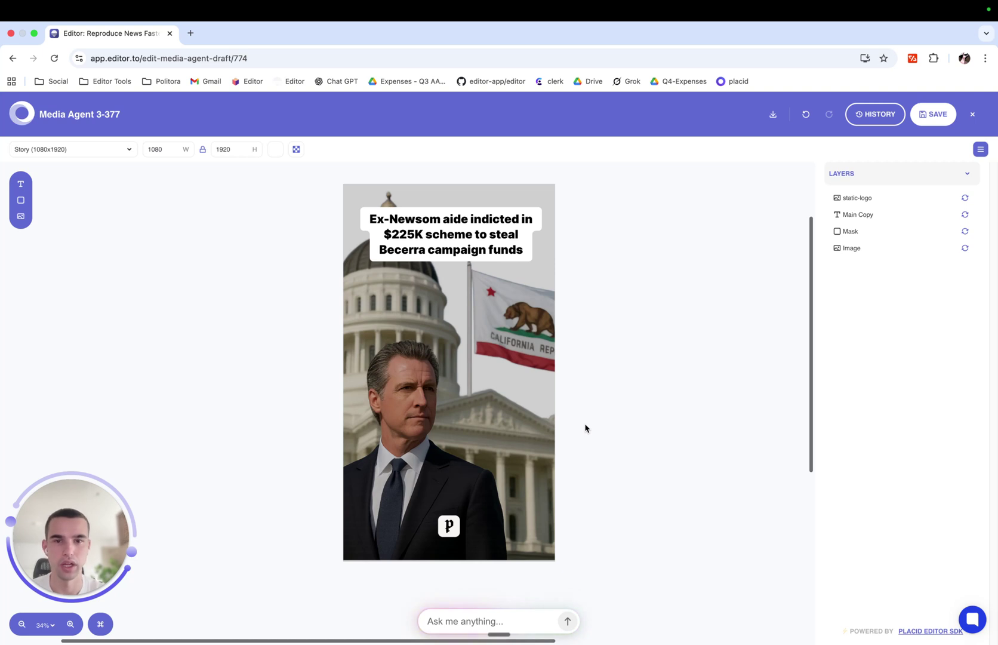
- Save the Newsom story, export it, close the editor, and download the PNG
left_click(937, 116)
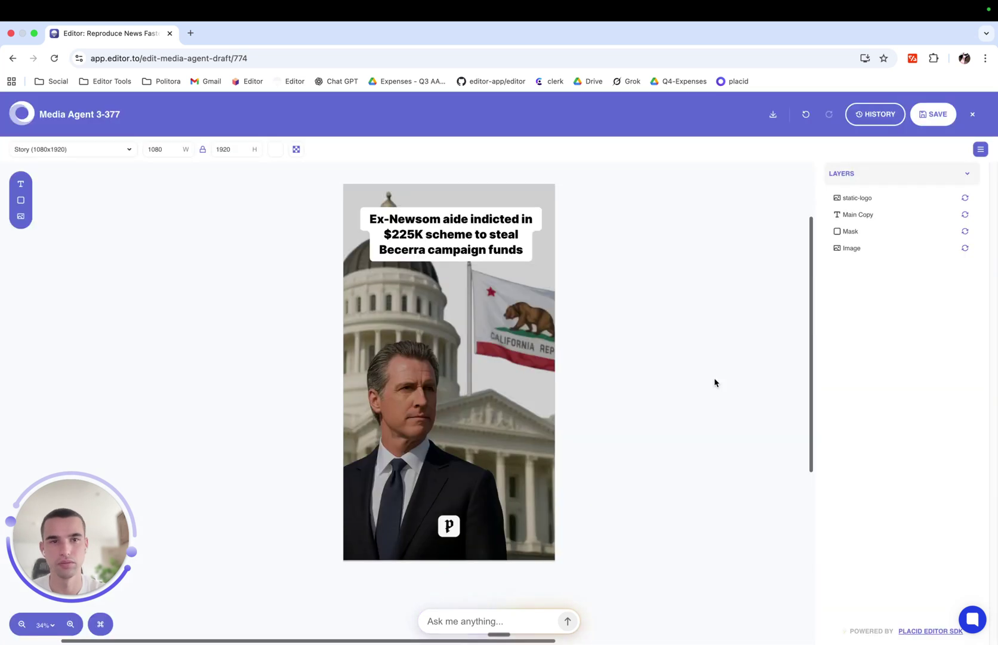
left_click(773, 114)
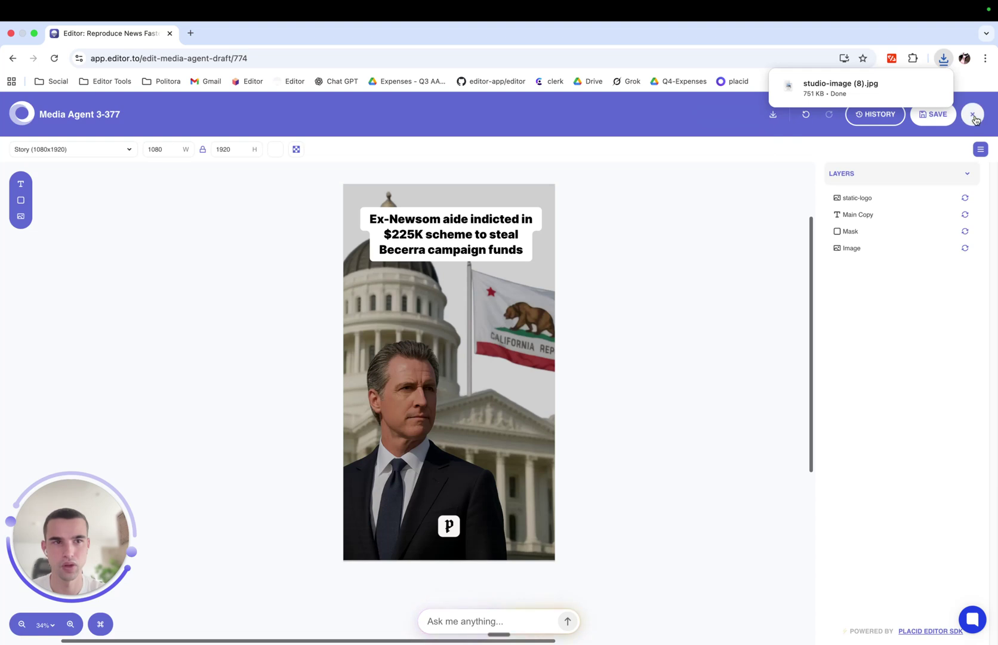
left_click(973, 115)
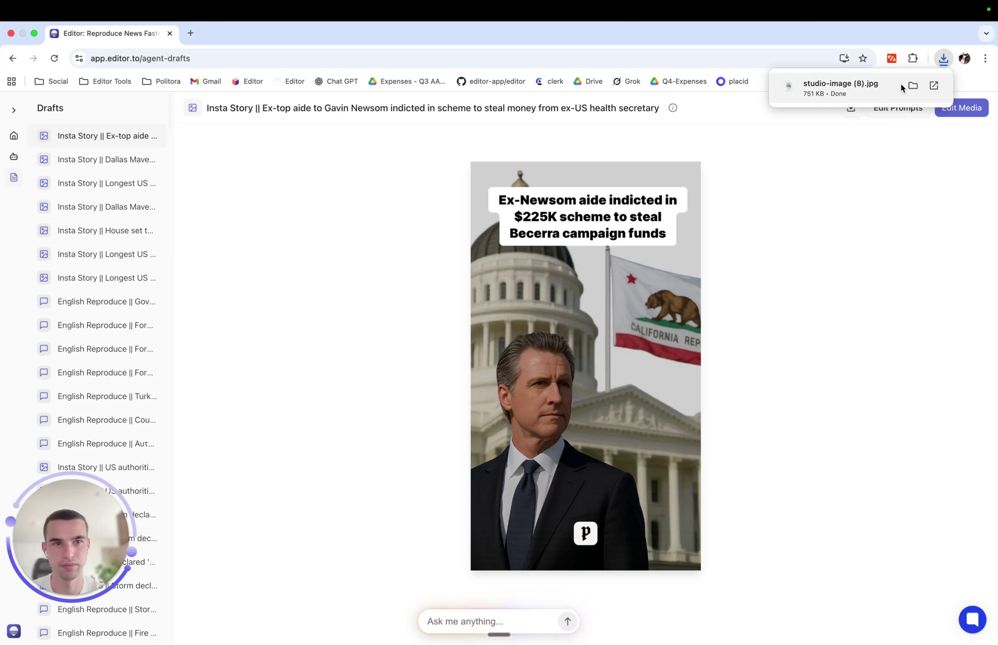
left_click(852, 110)
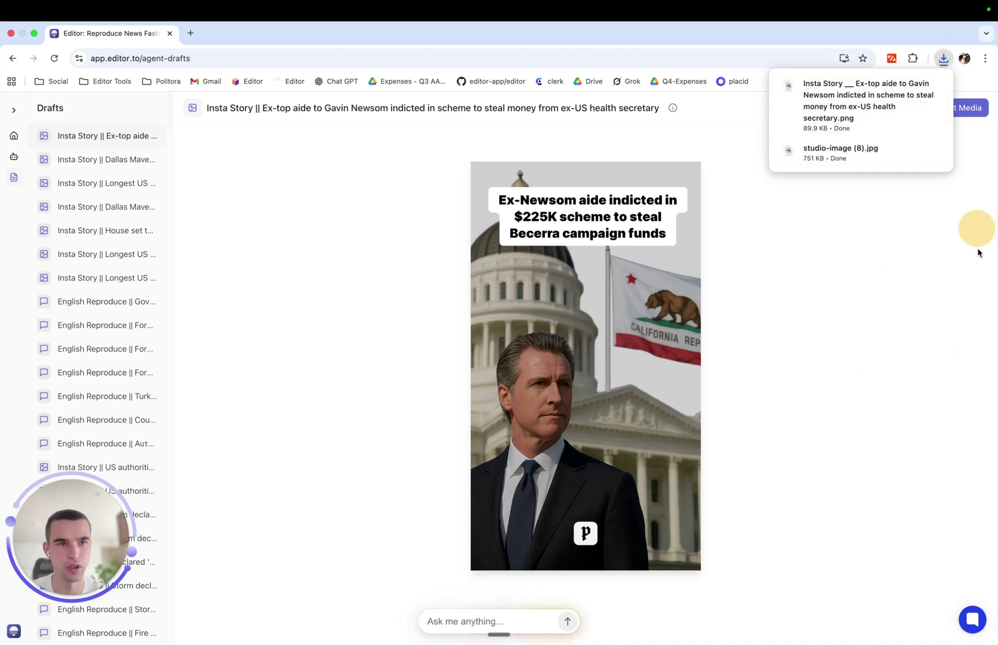
left_click(897, 396)
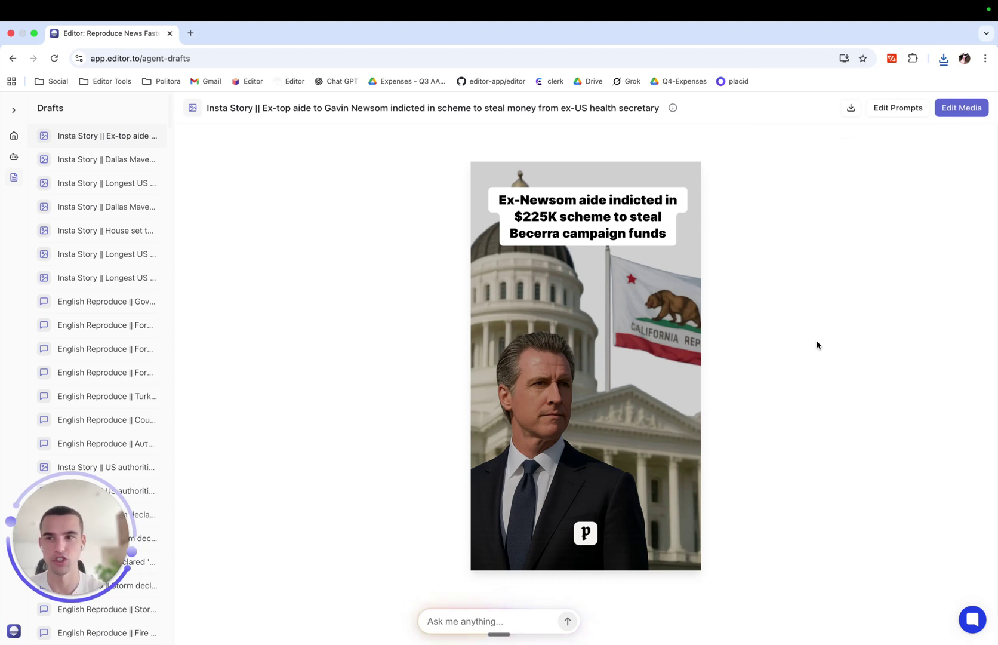
- Back in Feeds, draft the Epstein emails article with the Insta Story agent
left_click(13, 135)
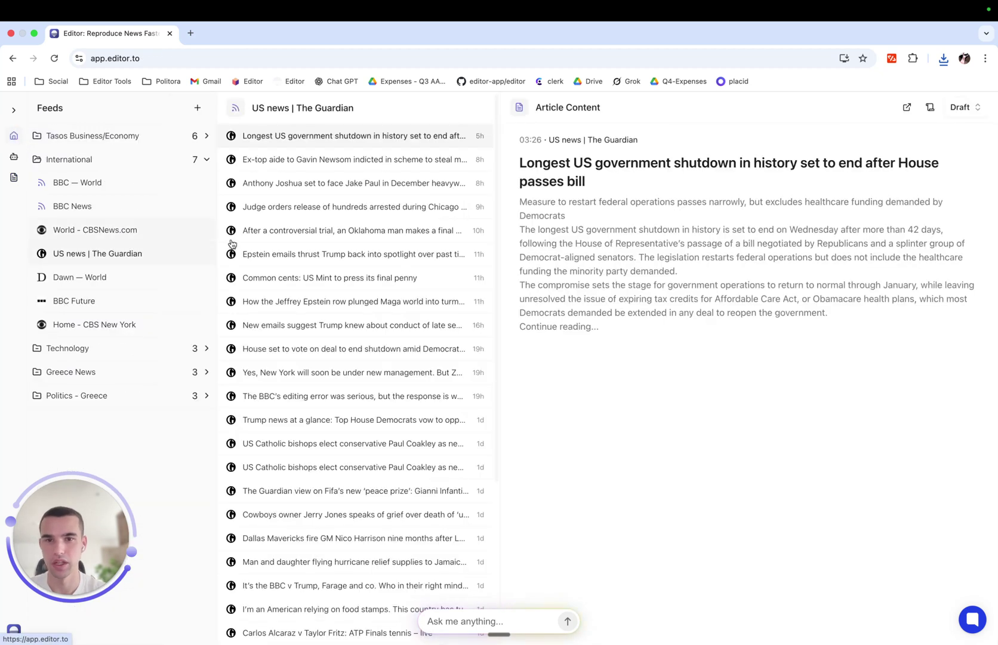
left_click(286, 257)
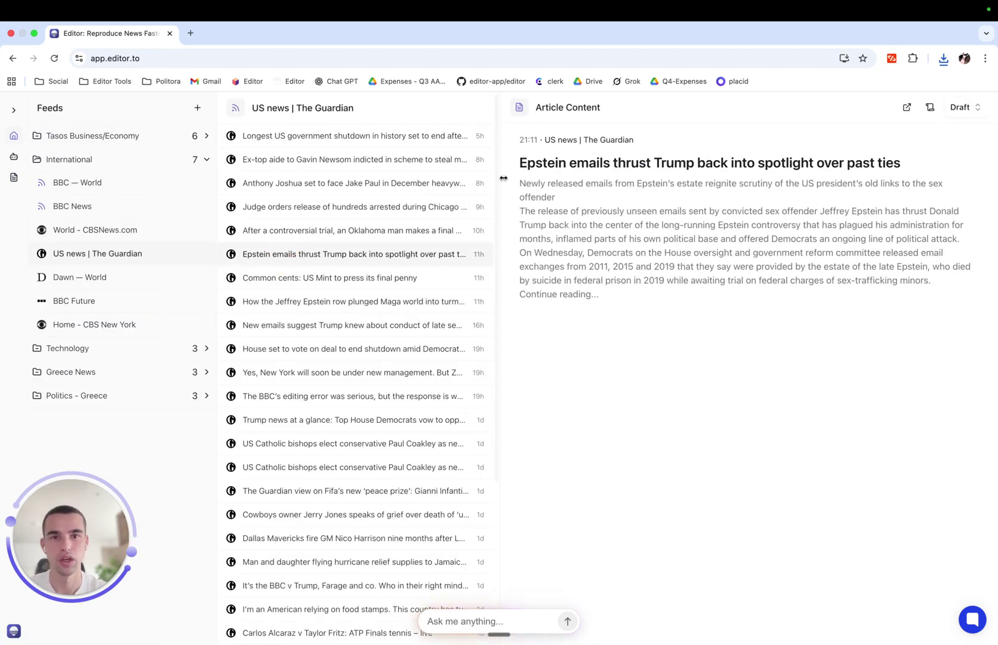
left_click(960, 107)
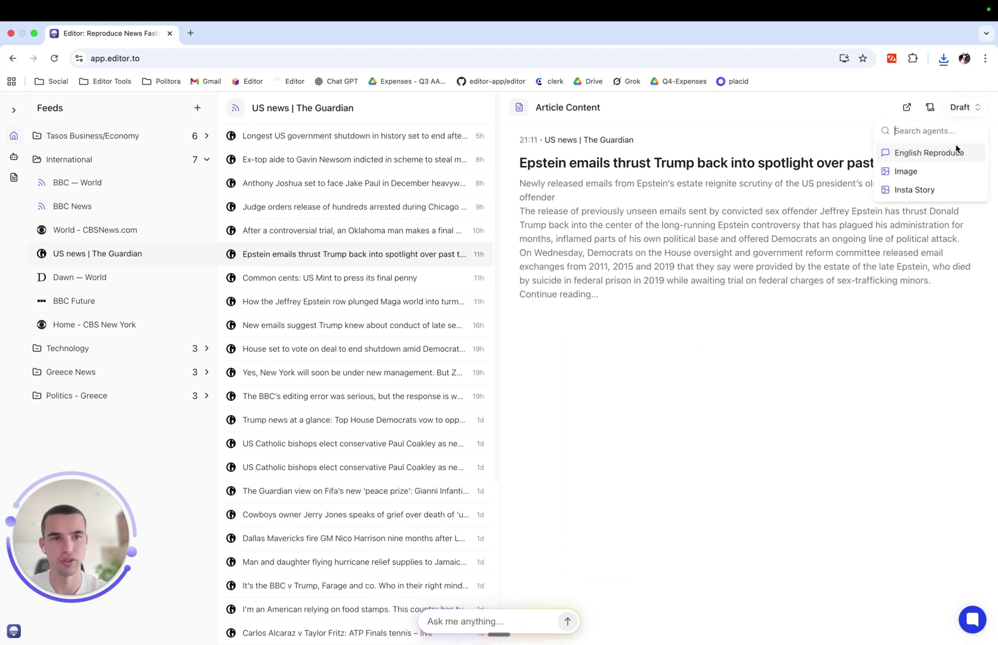
left_click(934, 190)
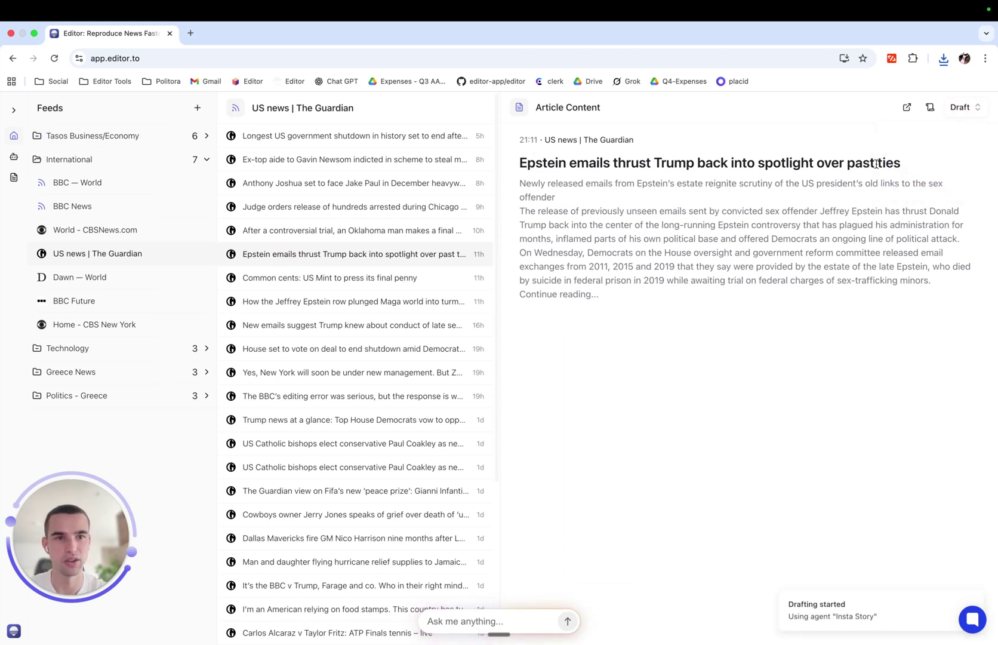
- Open the Insta Story || Epstein draft's image in the media editor
left_click(12, 178)
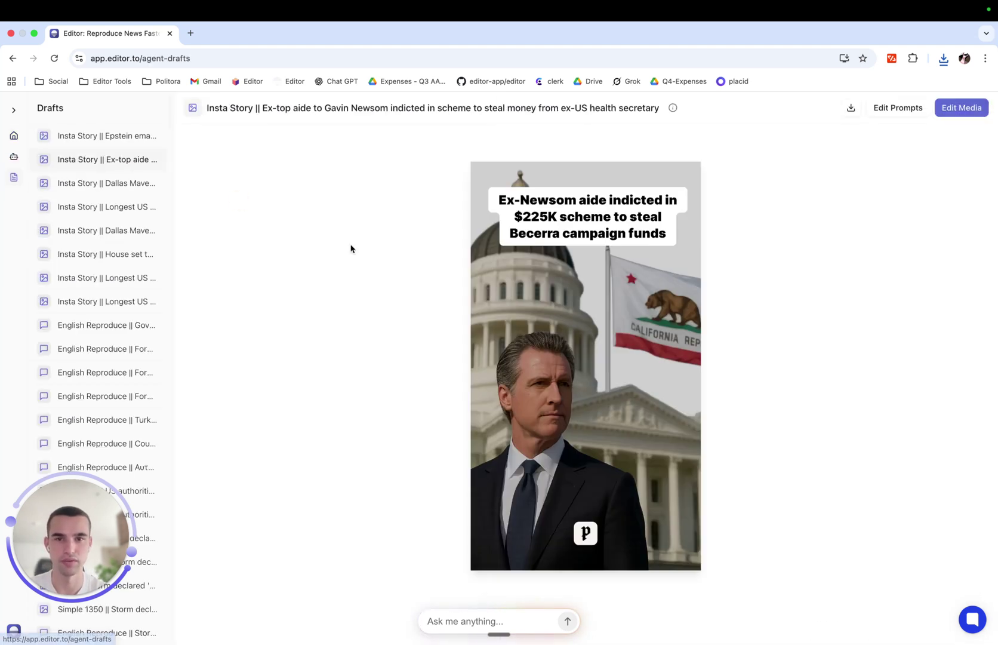
left_click(90, 136)
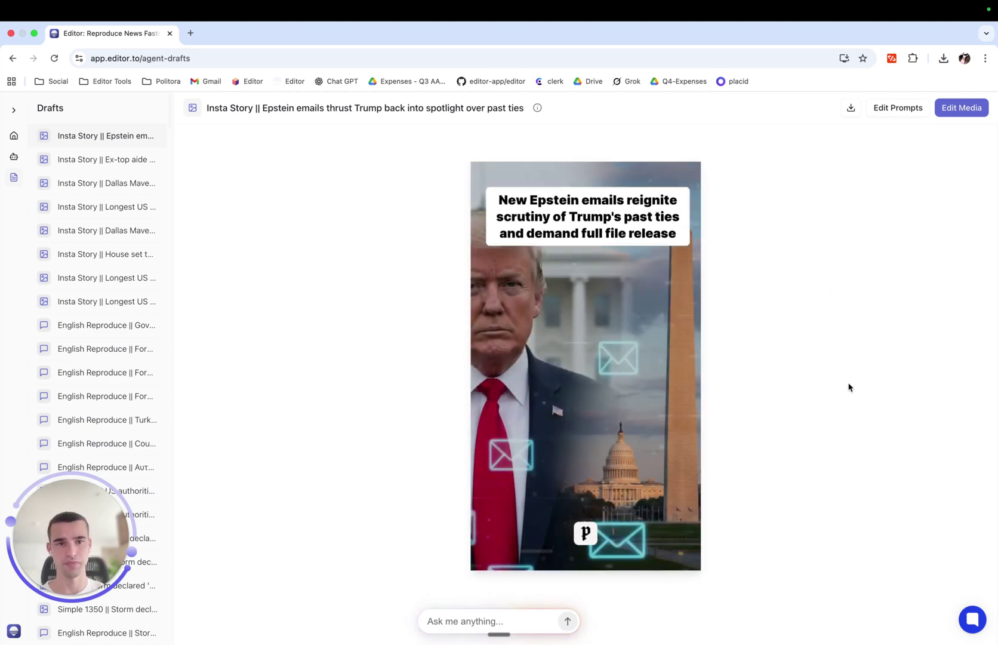
left_click(574, 367)
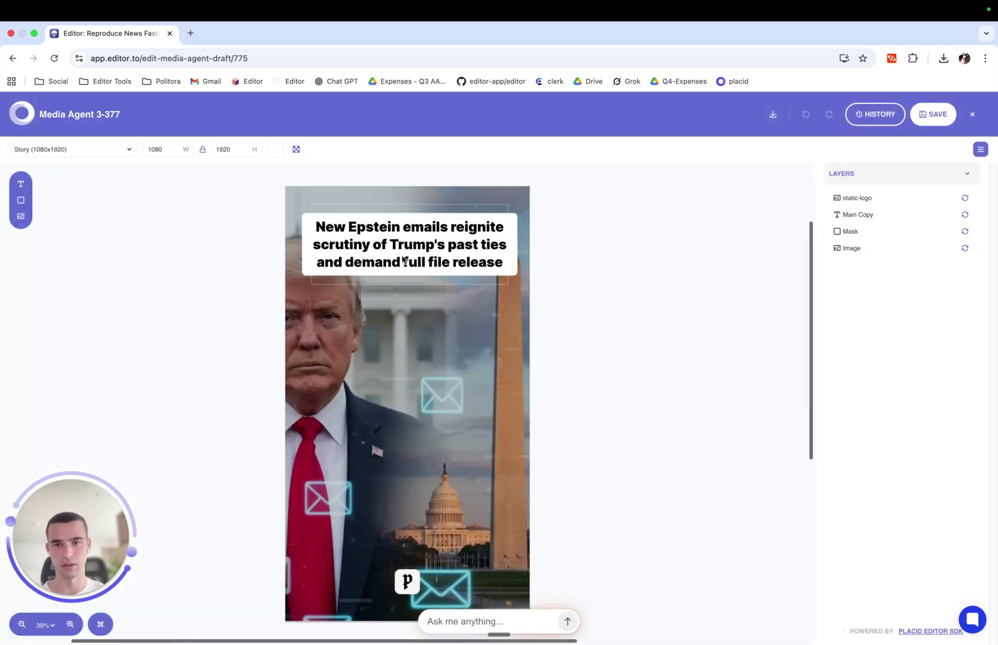
- Put the headline at the bottom and the P logo on top, then download the image
mouse_move(413, 248)
left_mouse_down()
mouse_move(415, 525)
mouse_move(406, 531)
left_mouse_up()
left_click_drag(407, 581, 410, 244)
left_click_drag(422, 534, 423, 558)
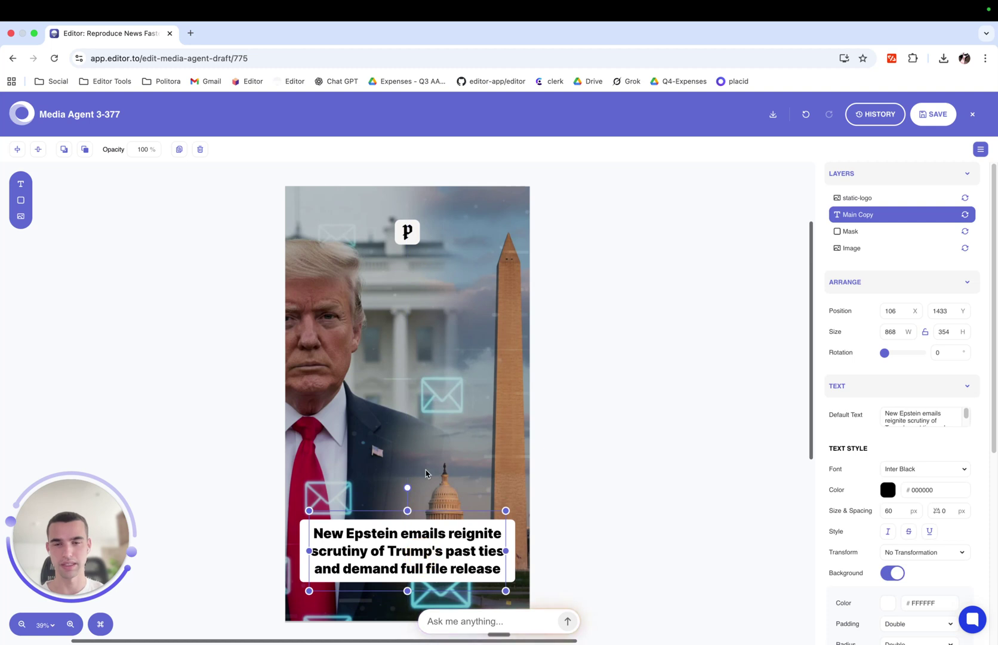
left_click(646, 441)
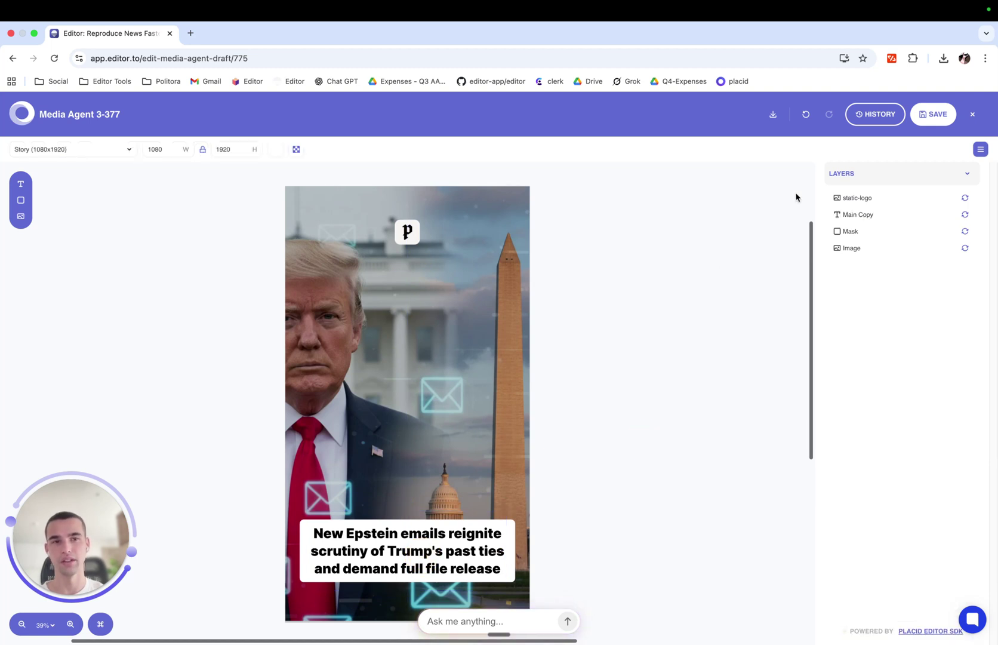
left_click(772, 114)
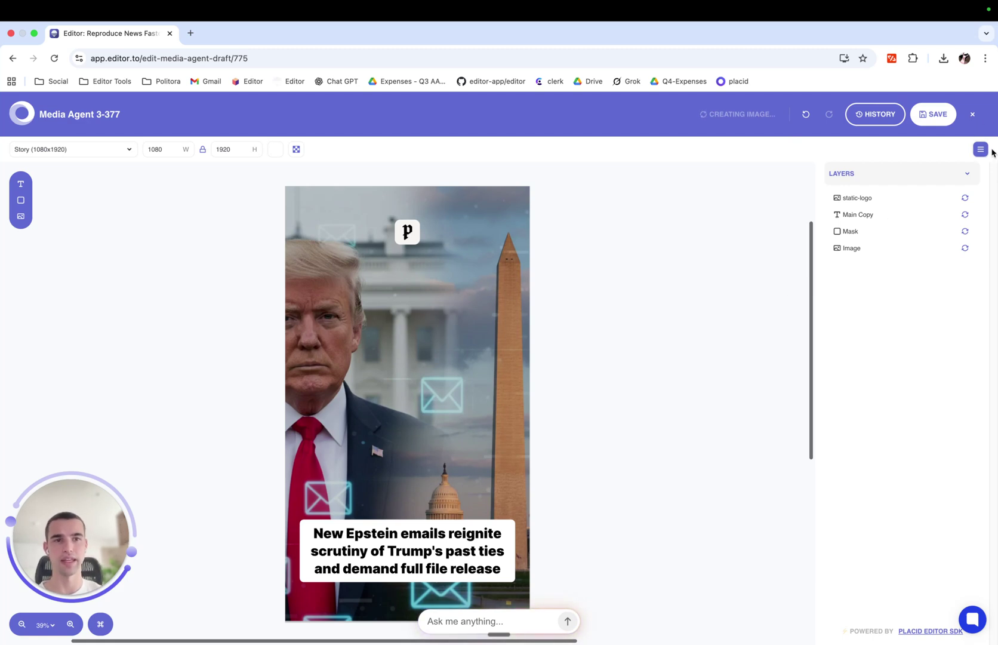
left_click(973, 116)
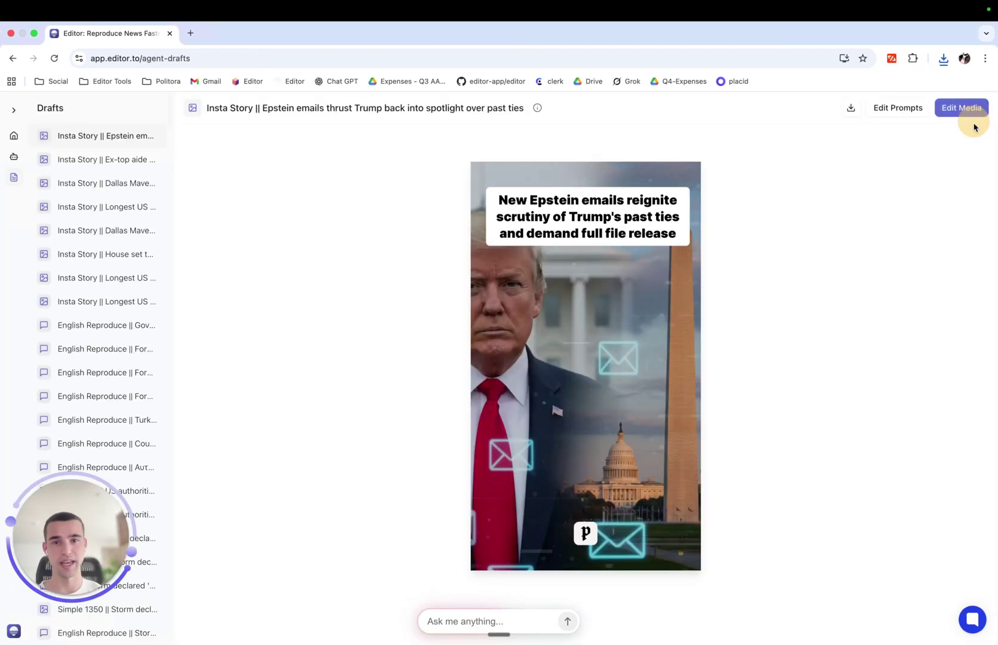